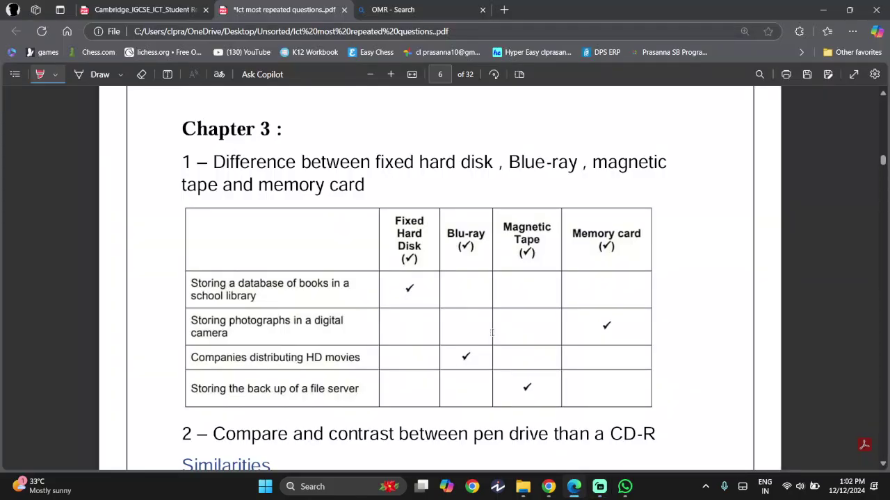
Close the OMR search tab while keeping the repeated questions PDF open at Chapter 3.
scroll(492, 333, up, 1)
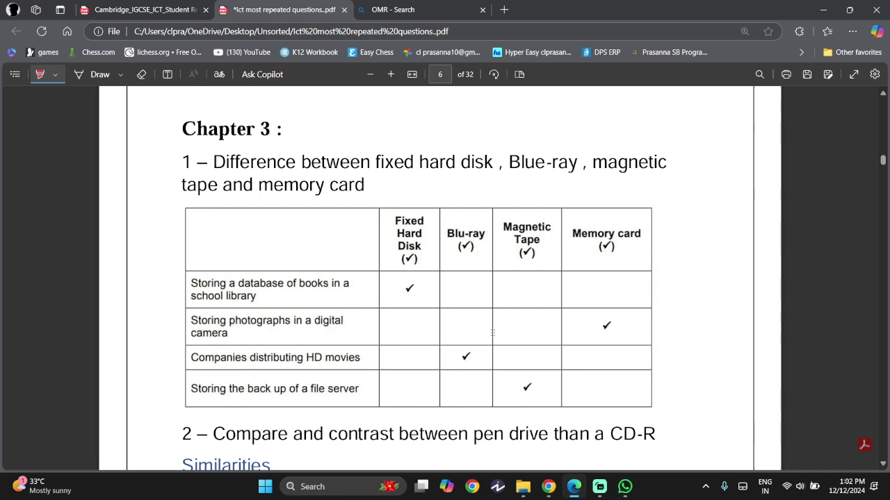
scroll(508, 264, down, 2)
scroll(524, 198, up, 2)
scroll(515, 185, up, 1)
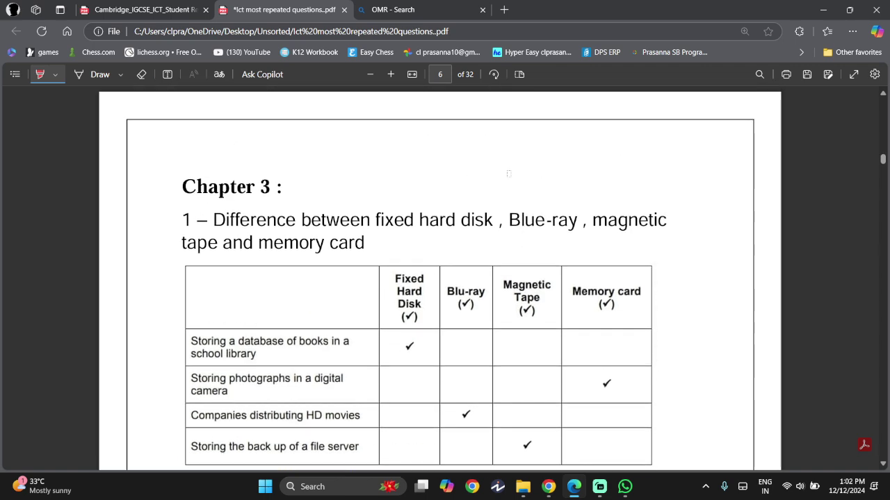
scroll(508, 174, down, 1)
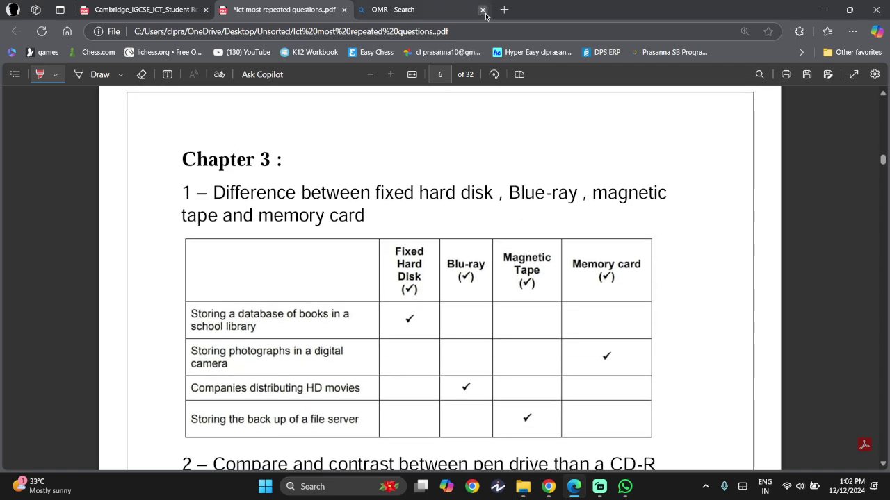
click(483, 10)
Highlight "fixed" in the question 1 heading, and "database of books", "library" and the tick in the table's first row, in red.
scroll(424, 237, down, 1)
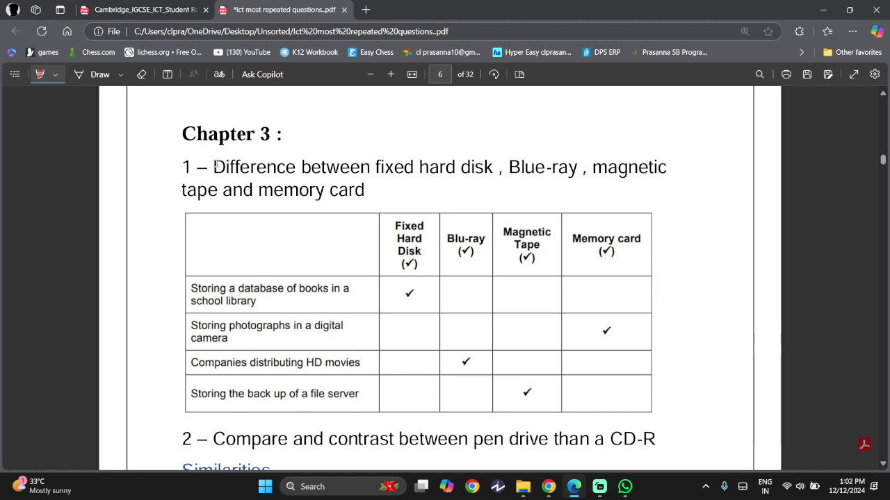
drag(374, 165, 414, 167)
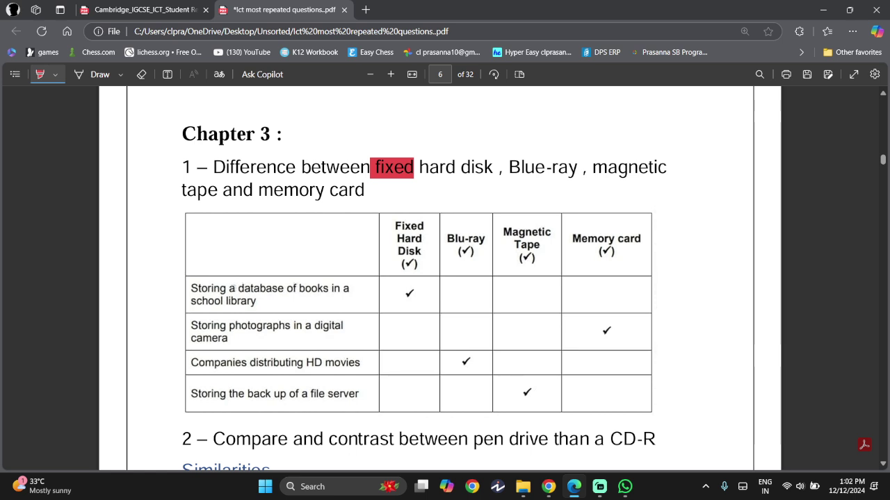
drag(240, 288, 320, 290)
drag(224, 301, 264, 302)
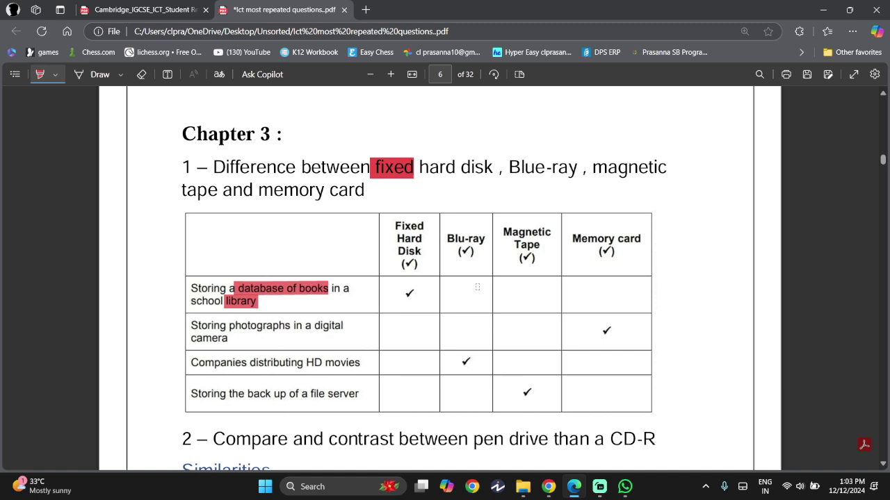
drag(410, 293, 417, 293)
Highlight "digital camera" and "Companies distributing HD movies" in red, together with the memory card and Blu-ray ticks in their rows.
drag(237, 339, 188, 339)
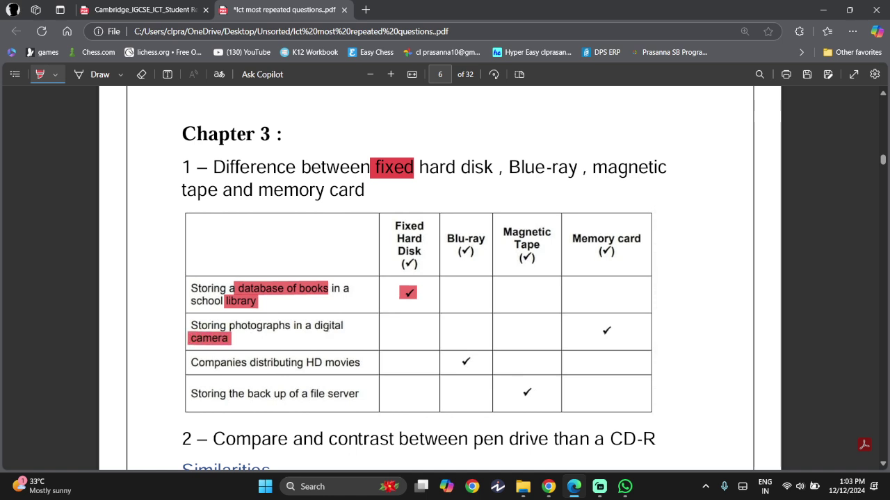
drag(317, 326, 347, 325)
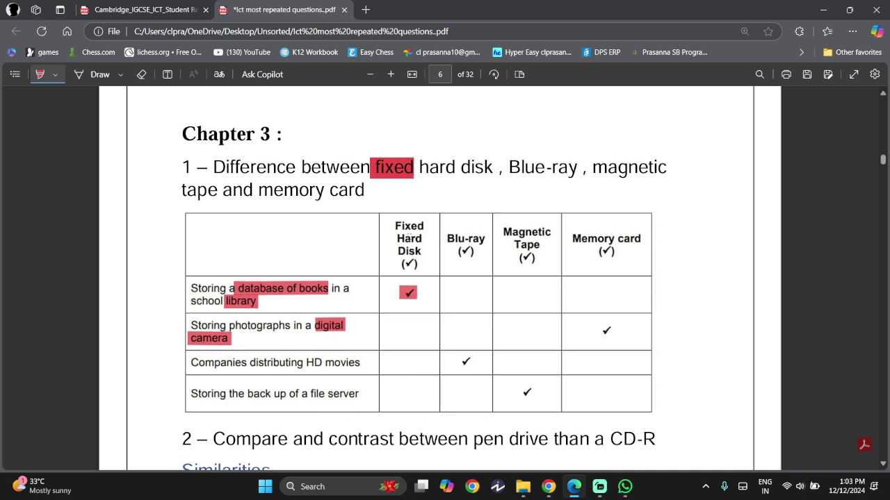
drag(596, 330, 614, 331)
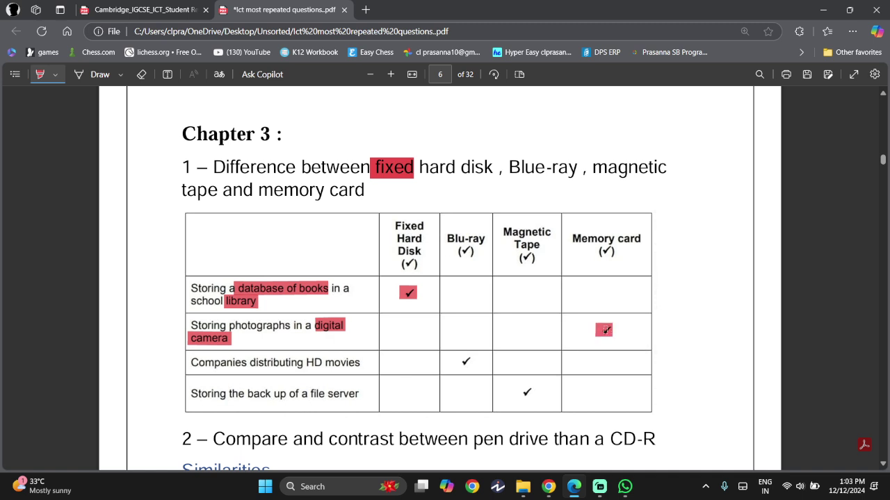
drag(193, 364, 362, 363)
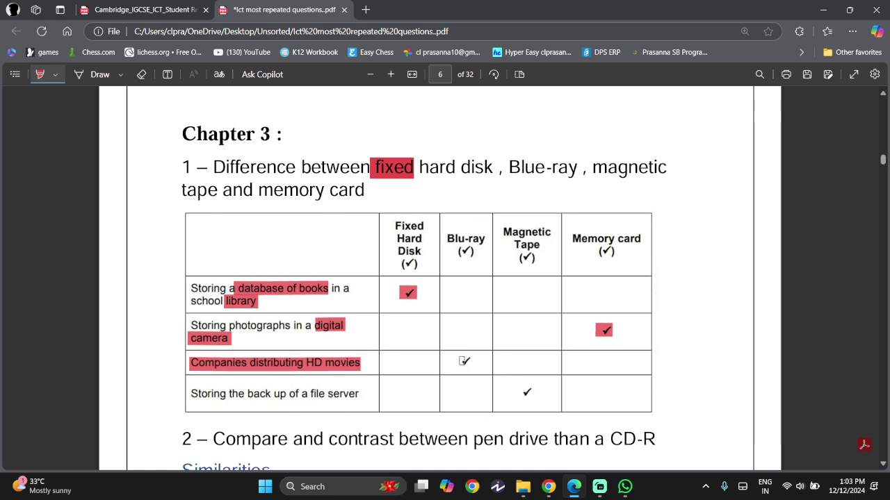
mouse_move(462, 361)
mouse_down()
mouse_move(478, 361)
mouse_move(460, 365)
mouse_up()
drag(503, 232, 568, 229)
drag(509, 239, 544, 246)
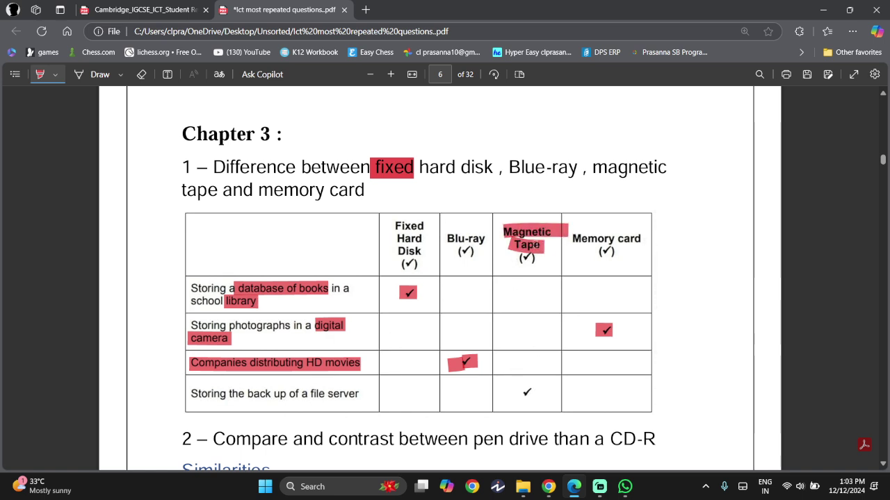
click(141, 74)
drag(507, 206, 518, 291)
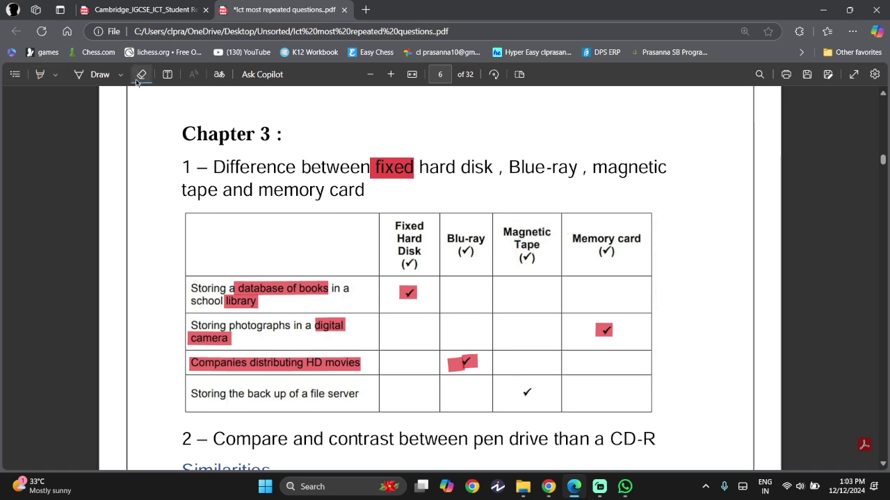
click(39, 75)
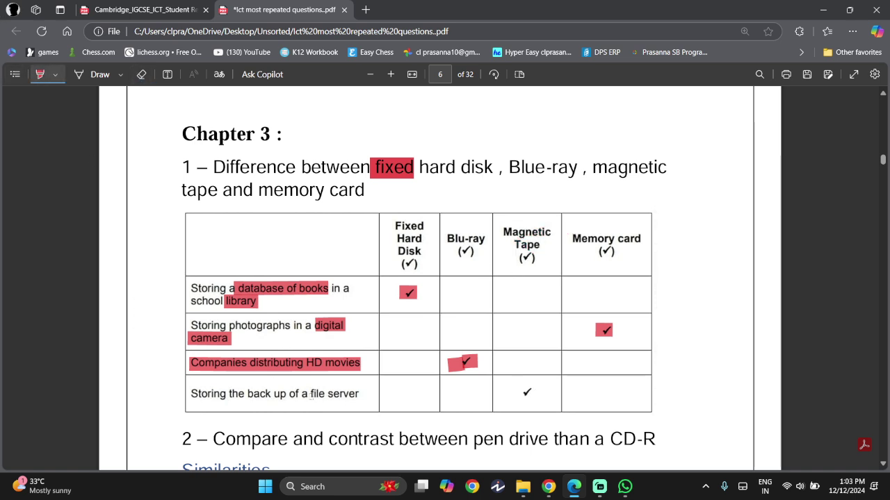
Highlight "file server" and its tick in red, plus the "Fixed Hard Disk" and "Magnetic Tape" column headings.
drag(309, 394, 359, 394)
drag(513, 394, 540, 394)
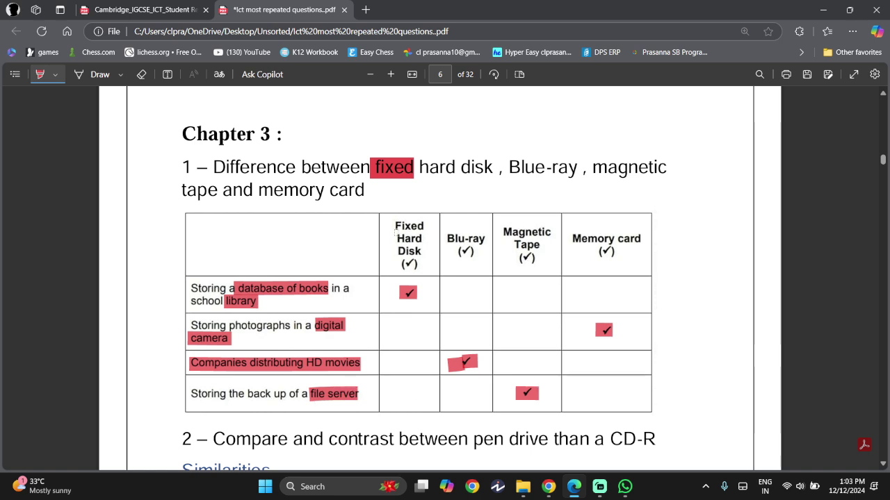
mouse_move(390, 228)
mouse_down()
mouse_move(425, 228)
mouse_move(395, 228)
mouse_move(427, 241)
mouse_move(424, 255)
mouse_up()
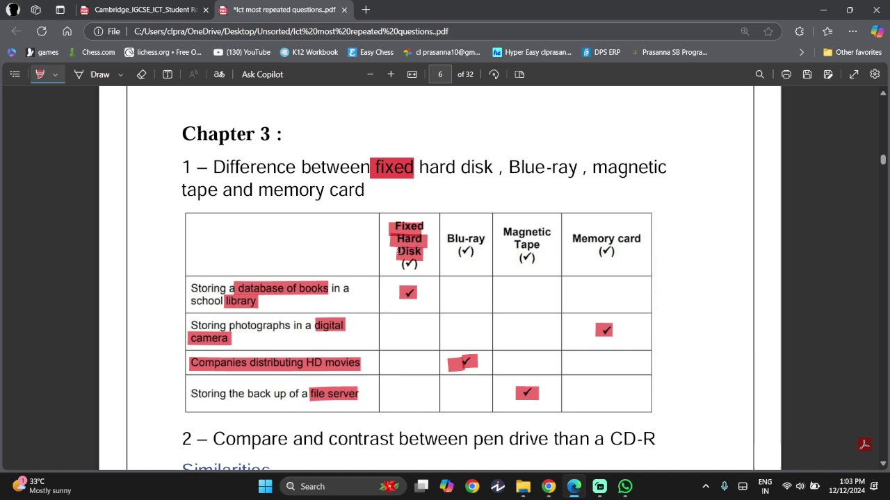
mouse_move(502, 232)
mouse_down()
mouse_move(554, 232)
mouse_move(505, 232)
mouse_move(542, 246)
mouse_move(515, 244)
mouse_up()
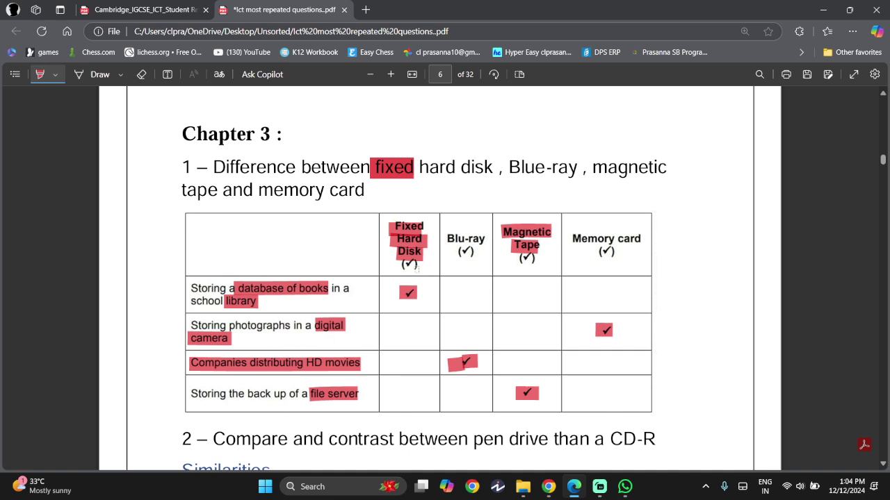
Highlight "pen drive" and "CD-R" in the question 2 heading in red.
scroll(444, 224, down, 4)
scroll(445, 223, down, 1)
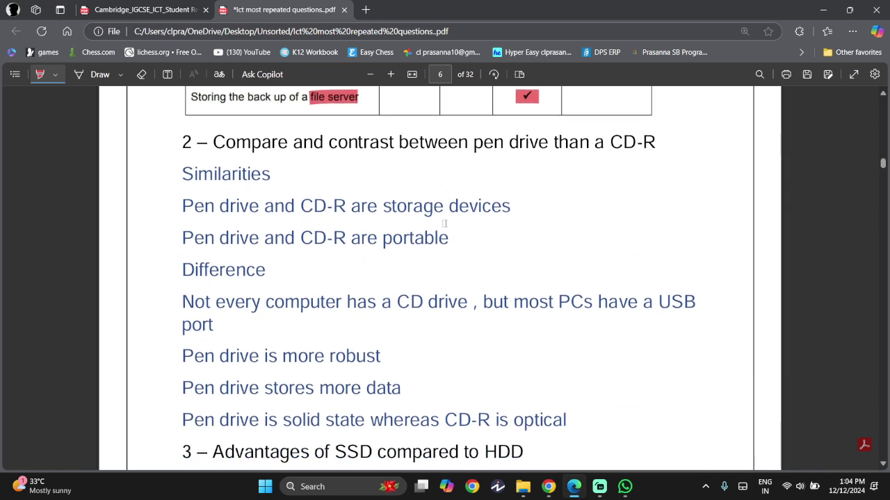
drag(472, 141, 548, 141)
drag(610, 141, 647, 140)
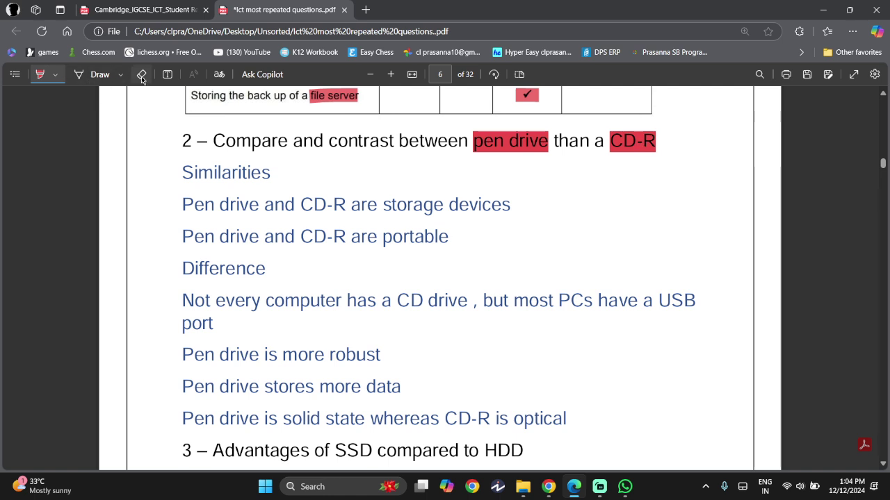
Add the text note "EAD" directly after "CD-R" in the question 2 heading.
click(167, 73)
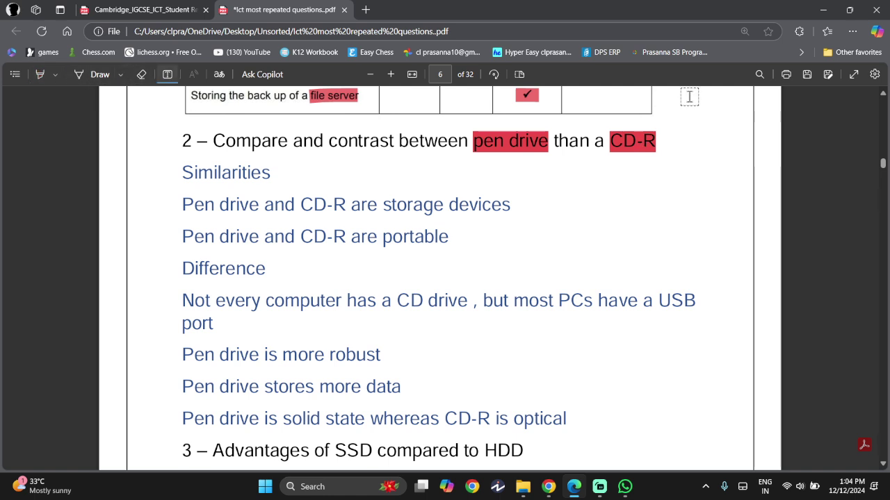
click(659, 142)
text(EAD)
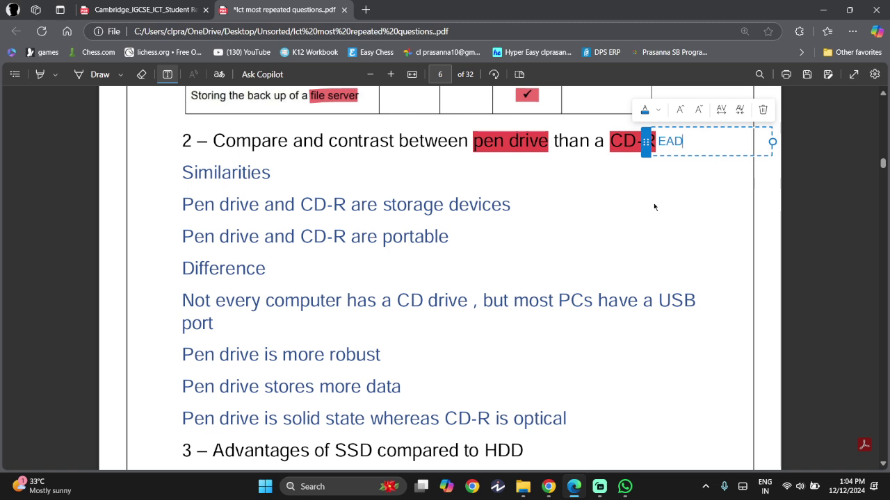
click(654, 207)
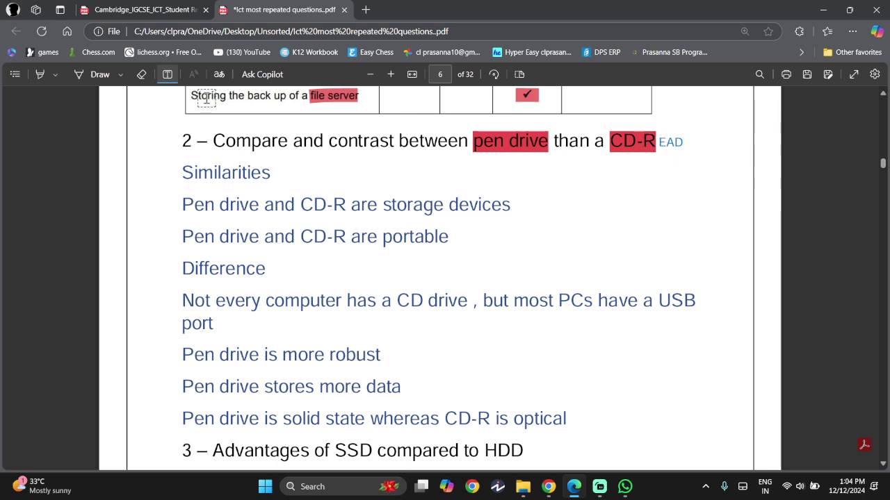
Change the highlighter colour to light blue and highlight "storage devices" and "portable" under Similarities.
click(41, 74)
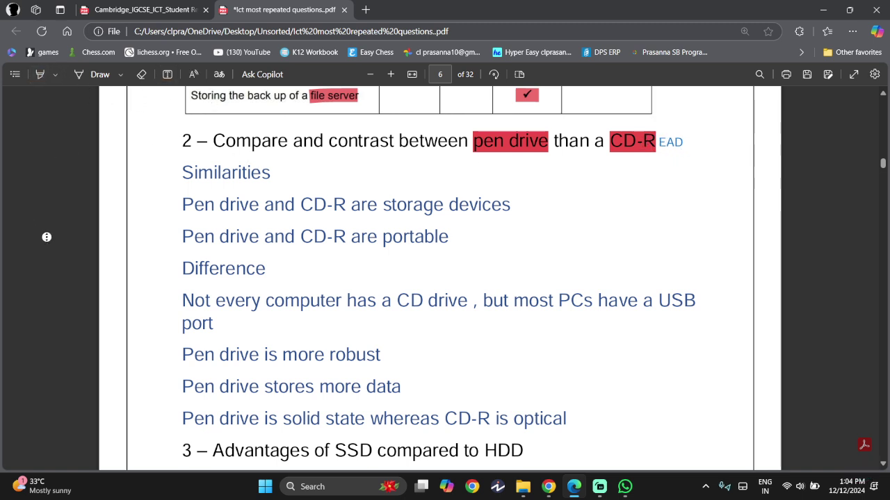
drag(383, 206, 516, 207)
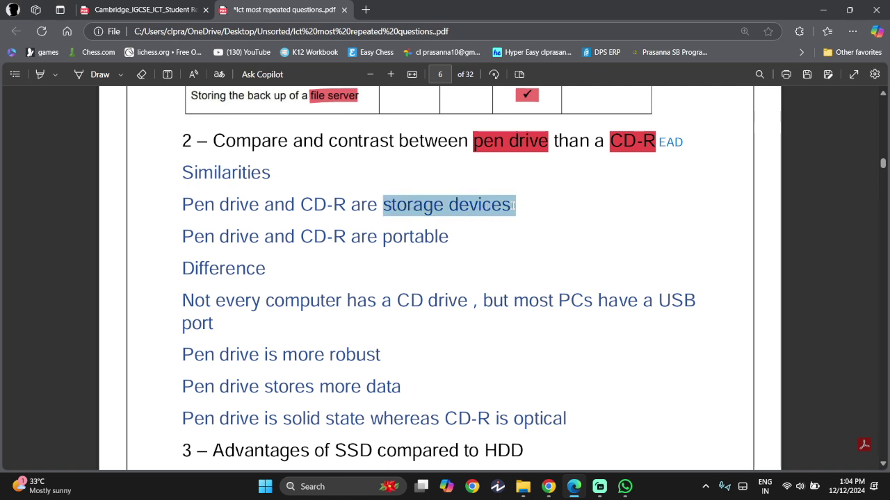
click(55, 74)
click(114, 121)
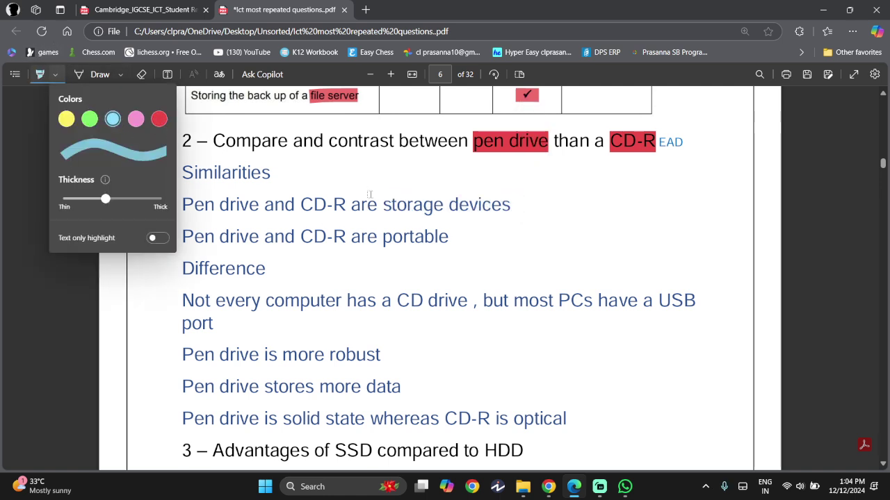
drag(383, 206, 516, 207)
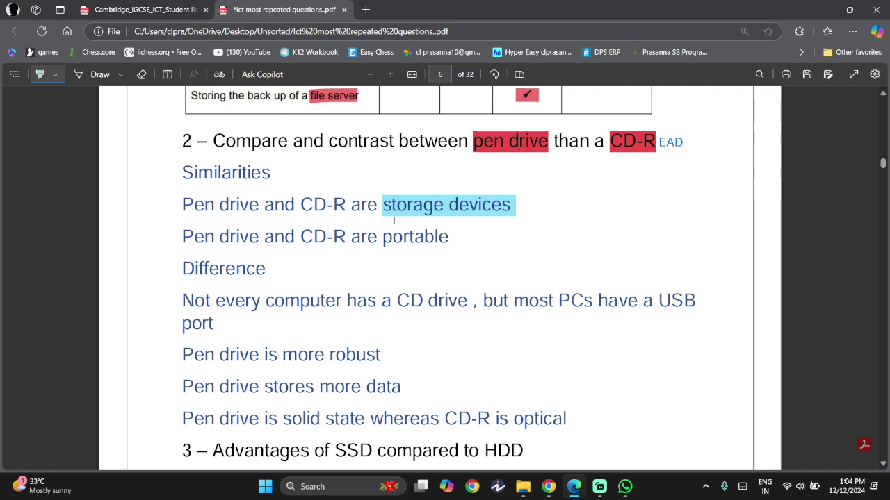
drag(383, 236, 451, 236)
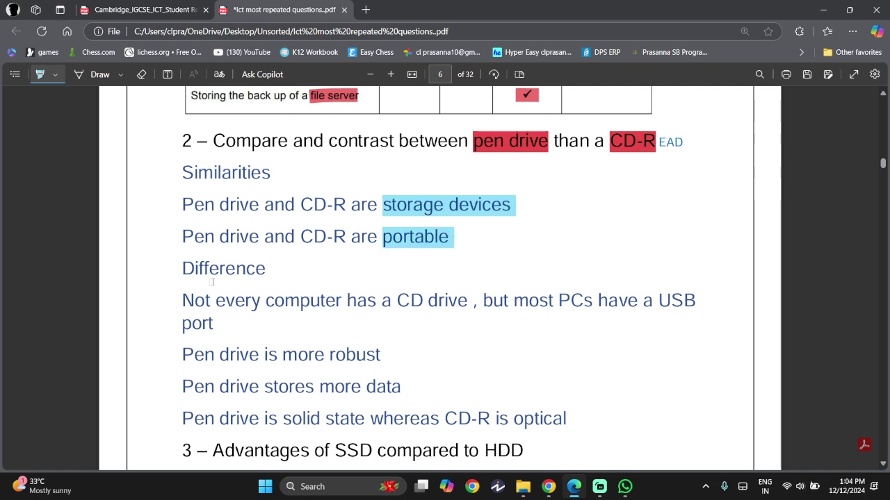
Highlight "CD drive", "USB port", "Pen drive" and "robust" in light blue in the first two Difference points.
scroll(56, 278, up, 1)
scroll(60, 291, down, 1)
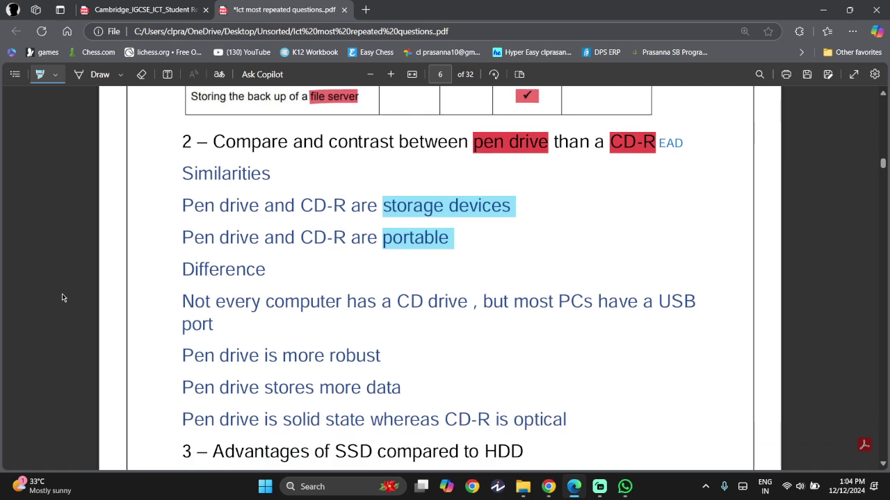
drag(398, 303, 460, 307)
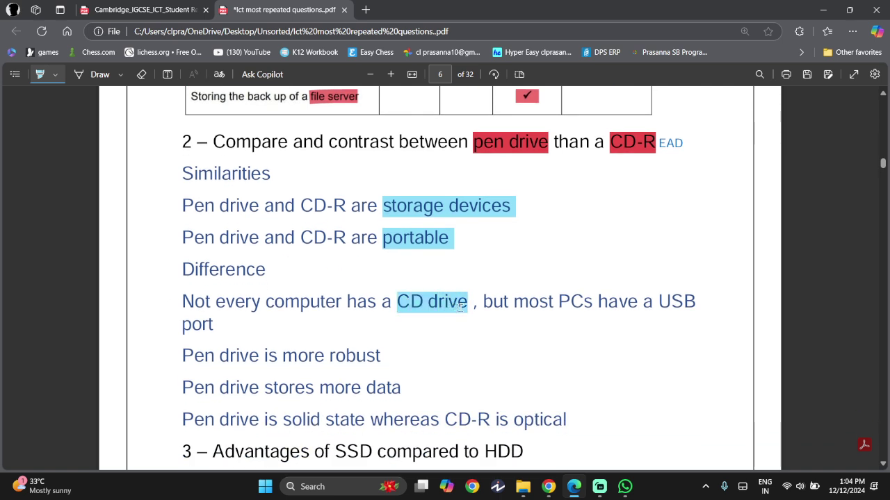
mouse_move(659, 301)
mouse_down()
mouse_move(205, 332)
mouse_move(216, 331)
mouse_up()
drag(166, 356, 261, 357)
drag(325, 357, 378, 355)
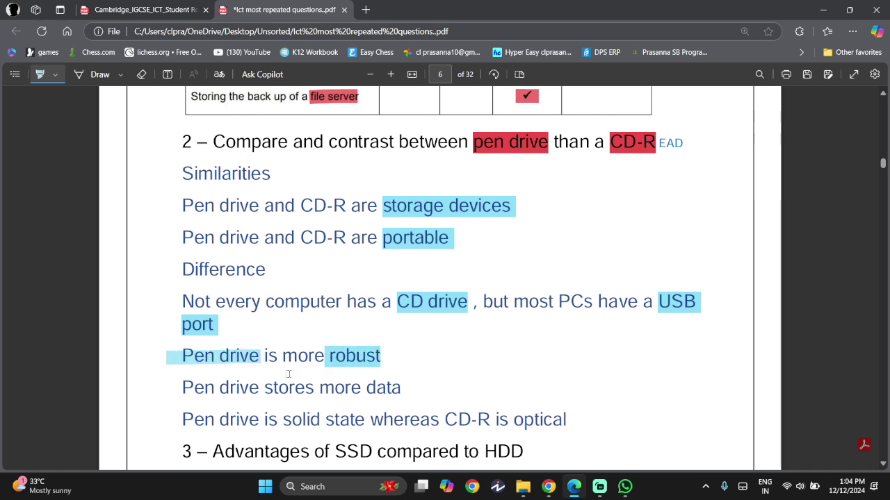
Highlight "more data", "solid state" and "CD-R is optical" in light blue in the last two Difference points.
drag(319, 387, 406, 387)
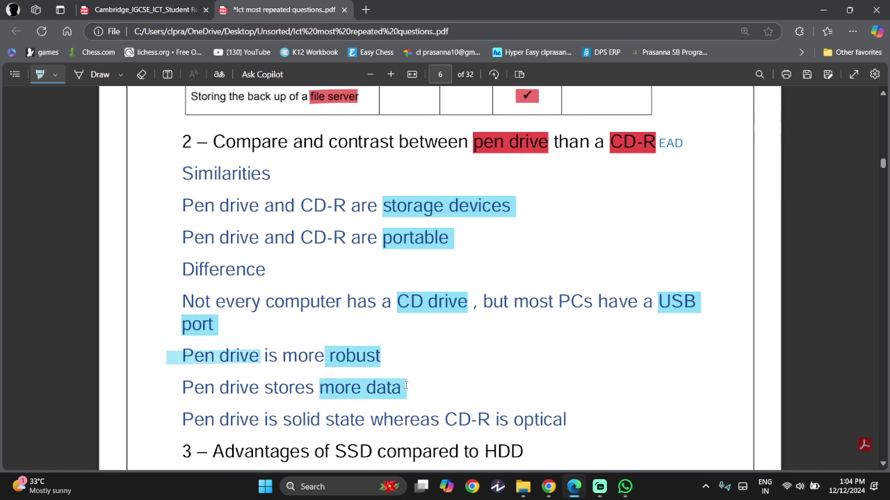
drag(283, 420, 365, 420)
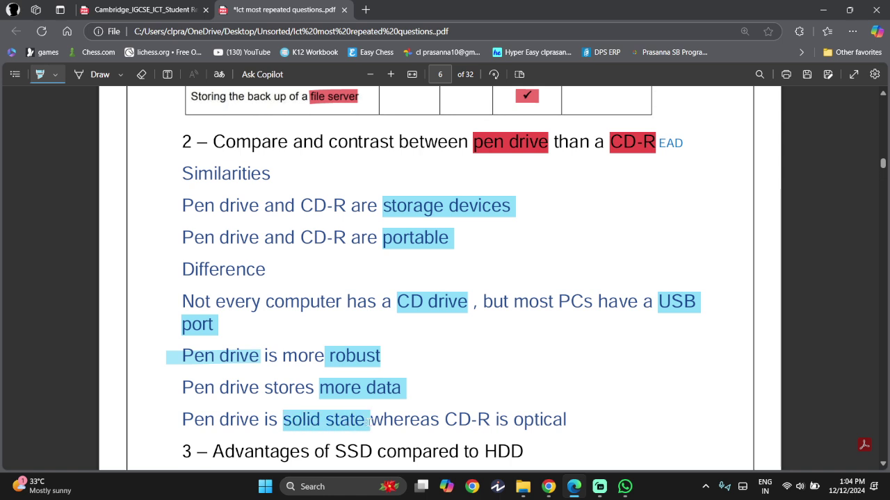
drag(444, 420, 567, 420)
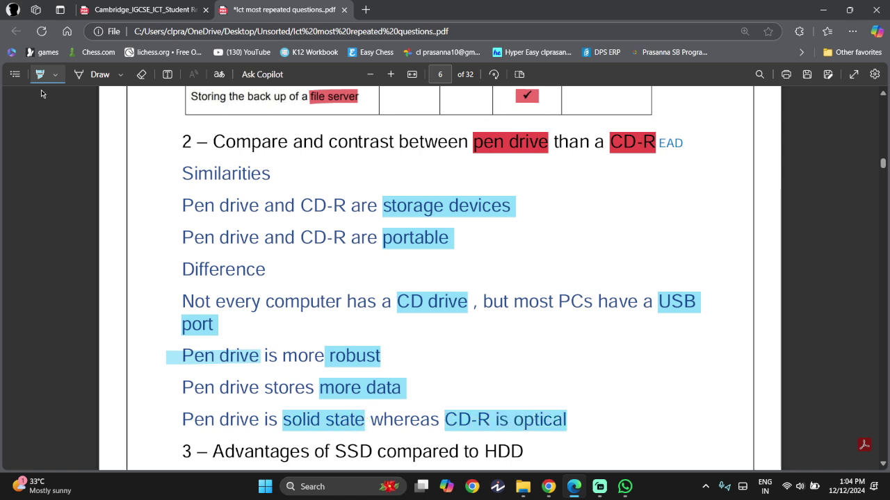
click(98, 73)
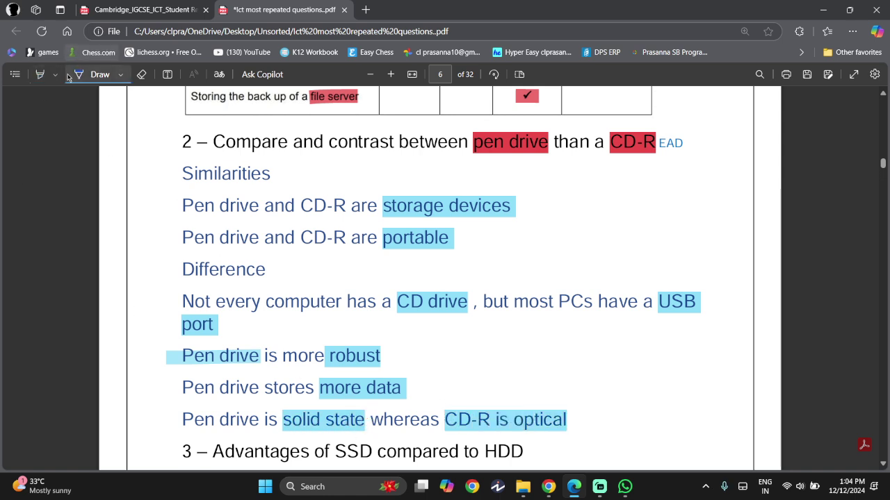
click(97, 73)
right_click(344, 423)
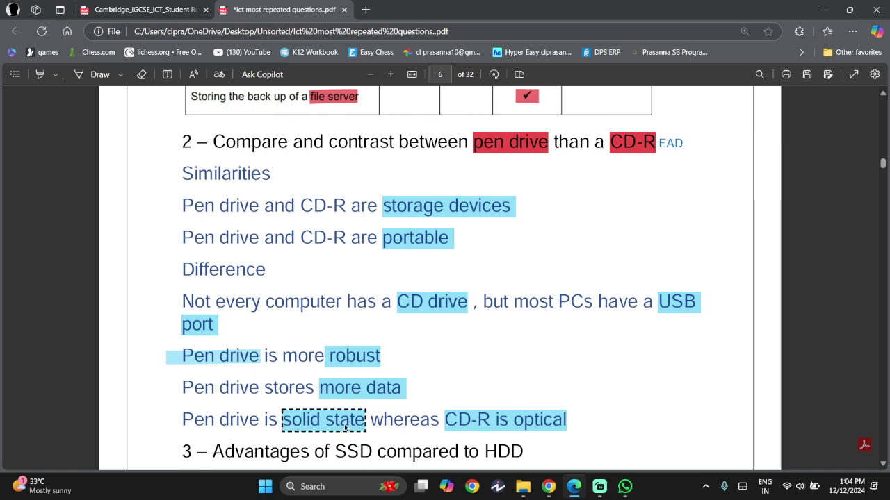
click(548, 401)
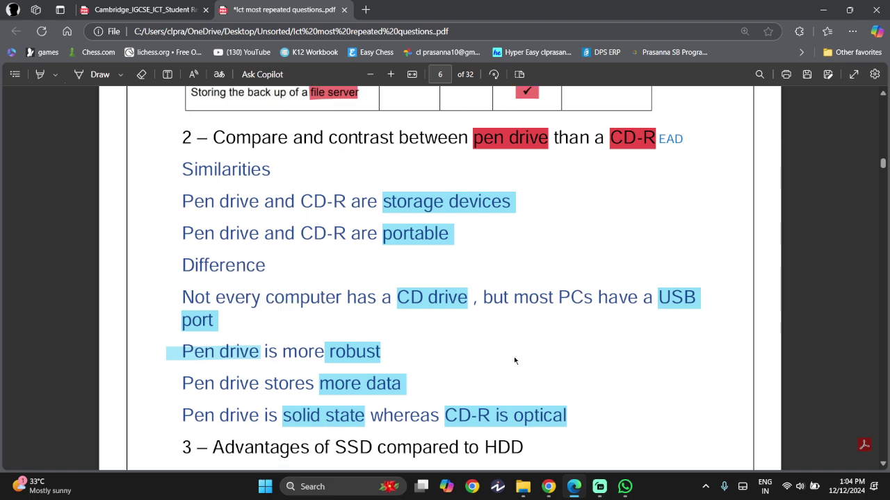
Highlight "SSD" and "HDD" in light blue in the question 3 heading about the advantages of SSD.
scroll(514, 359, down, 5)
scroll(513, 357, up, 1)
click(39, 74)
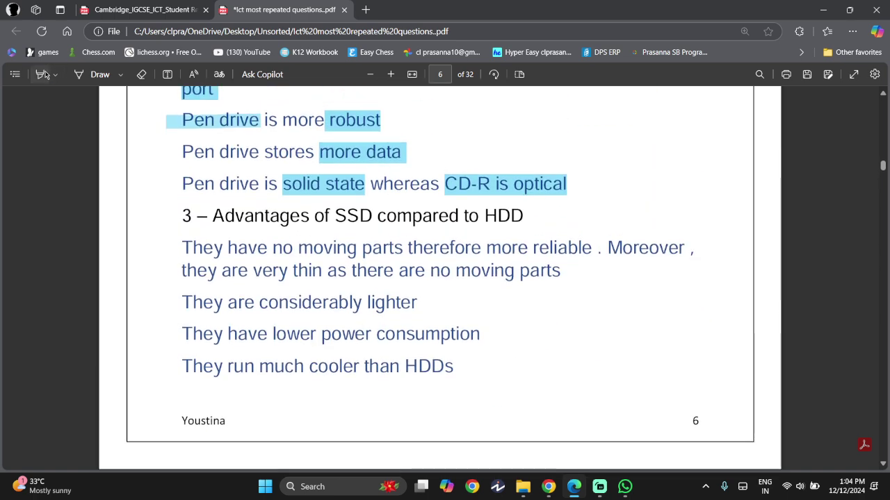
drag(335, 216, 376, 217)
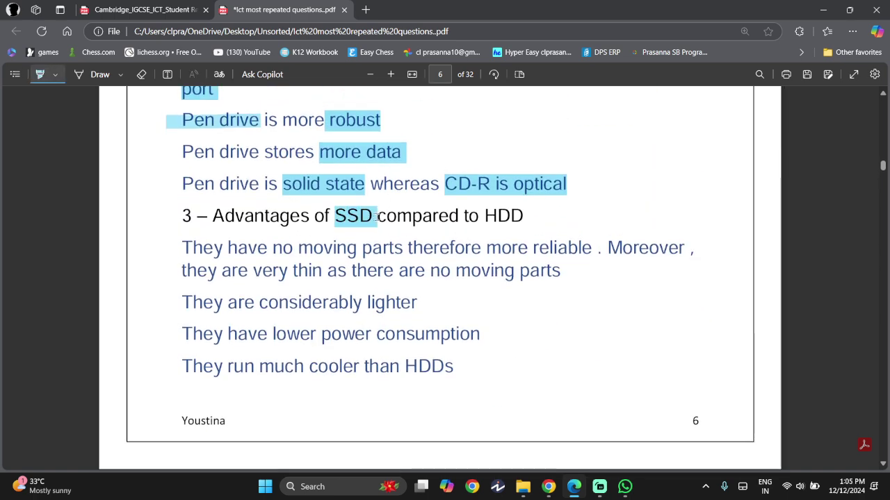
drag(485, 216, 530, 217)
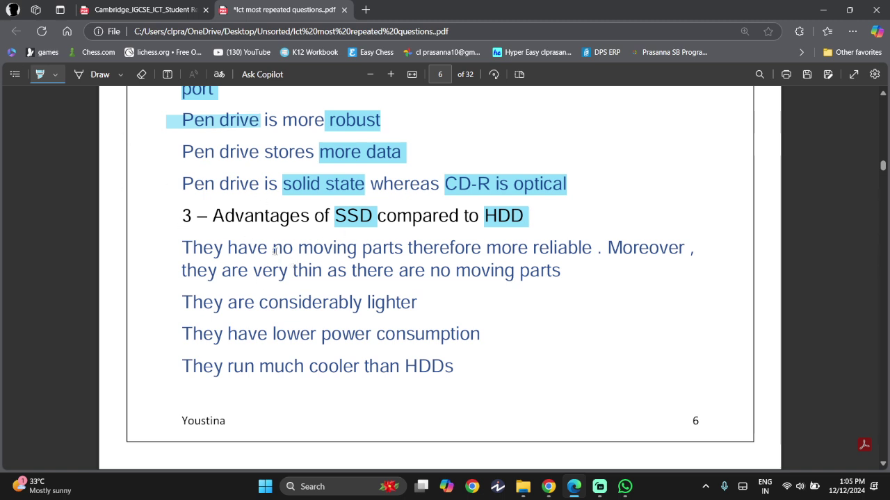
Highlight "no moving parts", "reliable", "very thin" and the second "no moving parts" in light blue in the first question 3 answer.
drag(273, 249, 409, 249)
drag(533, 249, 592, 249)
drag(254, 271, 323, 271)
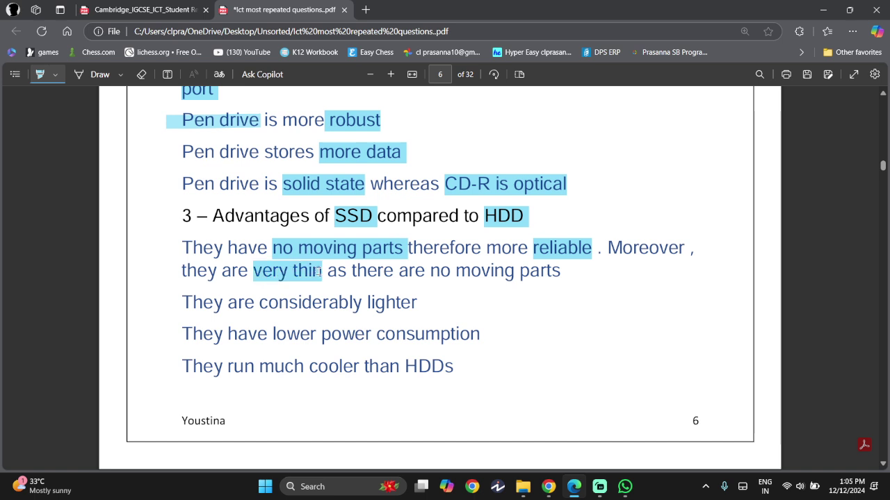
drag(432, 271, 547, 270)
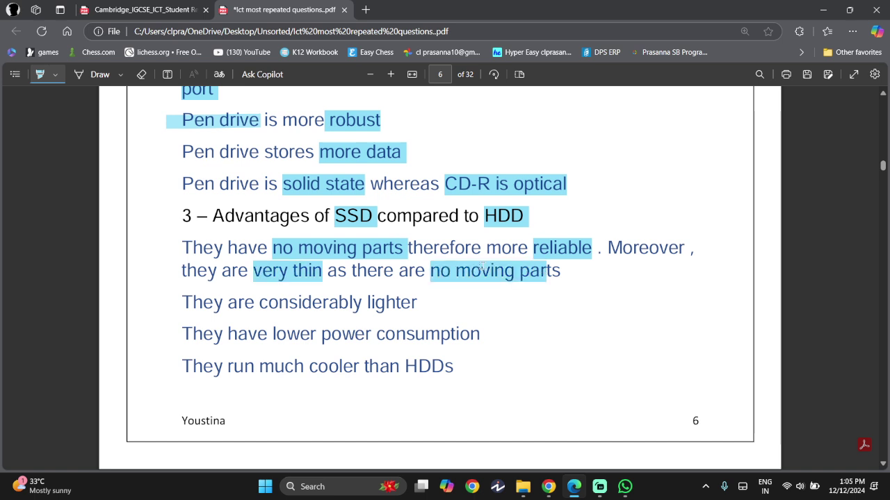
Highlight "lighter", "run much cooler than HDDs" and "lower power consumption" in light blue in the remaining question 3 answers.
drag(353, 303, 420, 303)
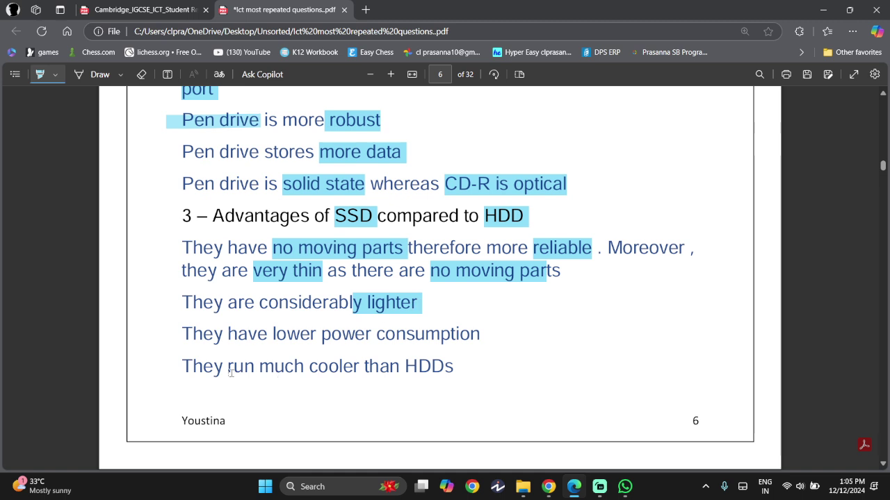
drag(225, 369, 453, 368)
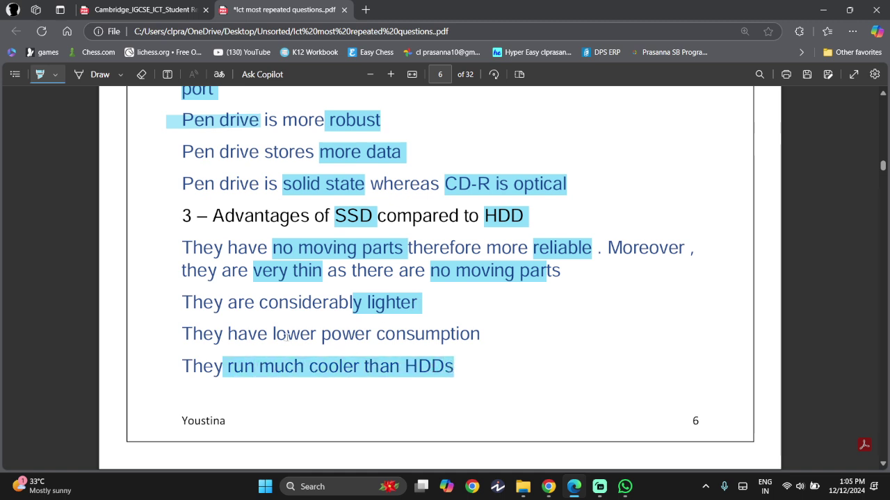
drag(280, 335, 480, 335)
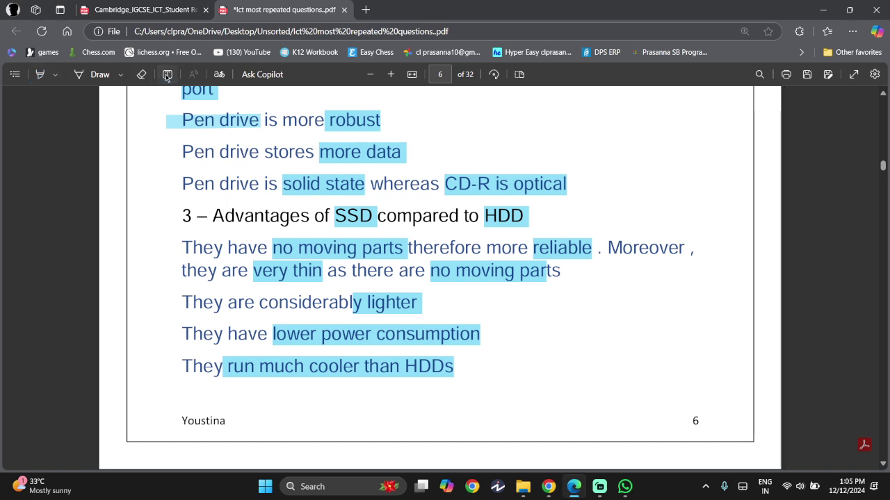
key(Escape)
click(502, 218)
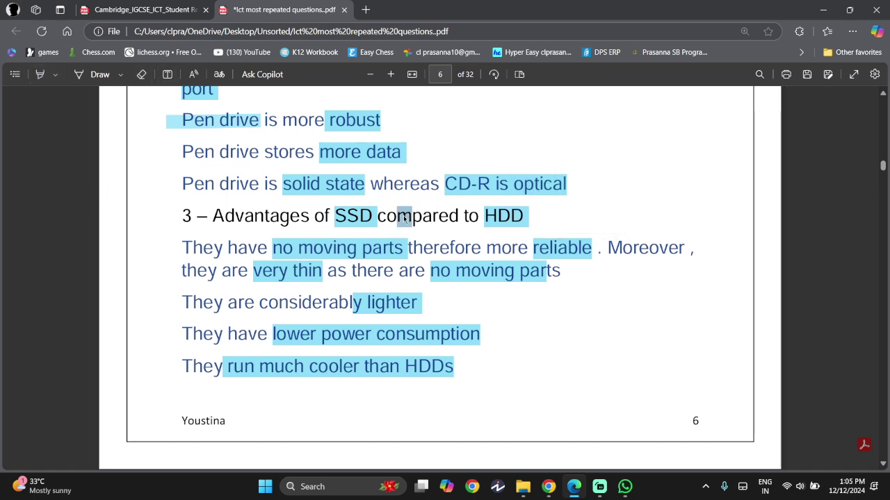
click(362, 218)
key(Escape)
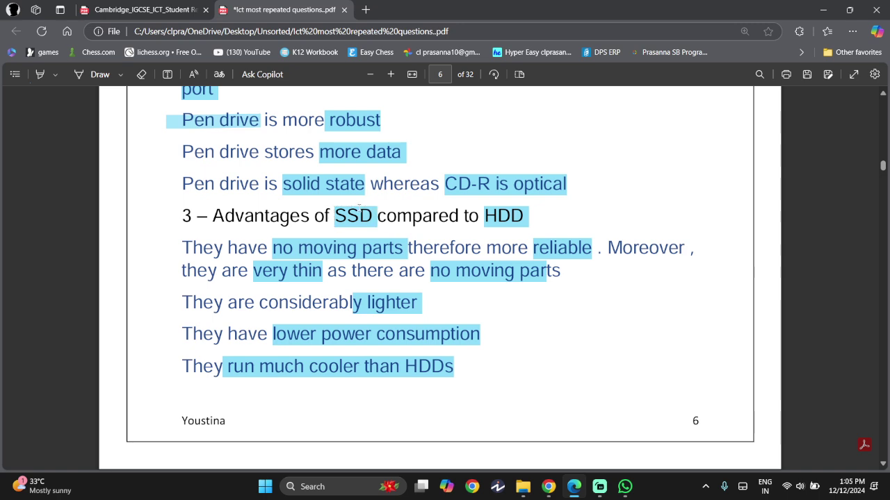
click(372, 217)
click(231, 218)
scroll(236, 220, down, 5)
click(602, 493)
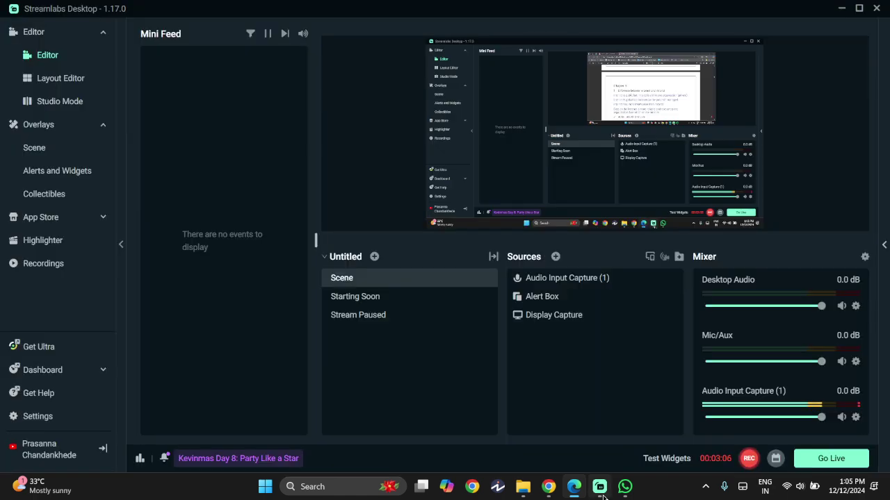